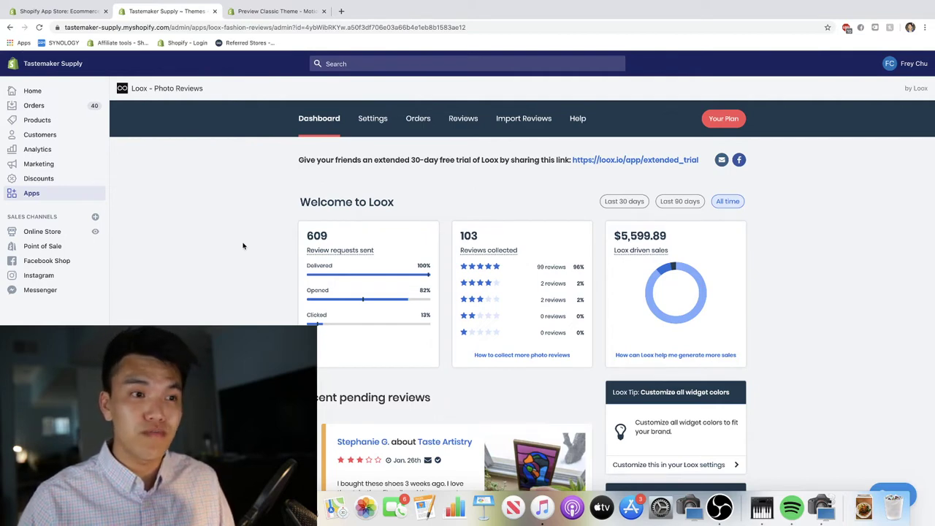
- Check the pricing, free trial and feature overview on the Loox - Photo Reviews listing in the Shopify App Store
key(ctrl+Tab)
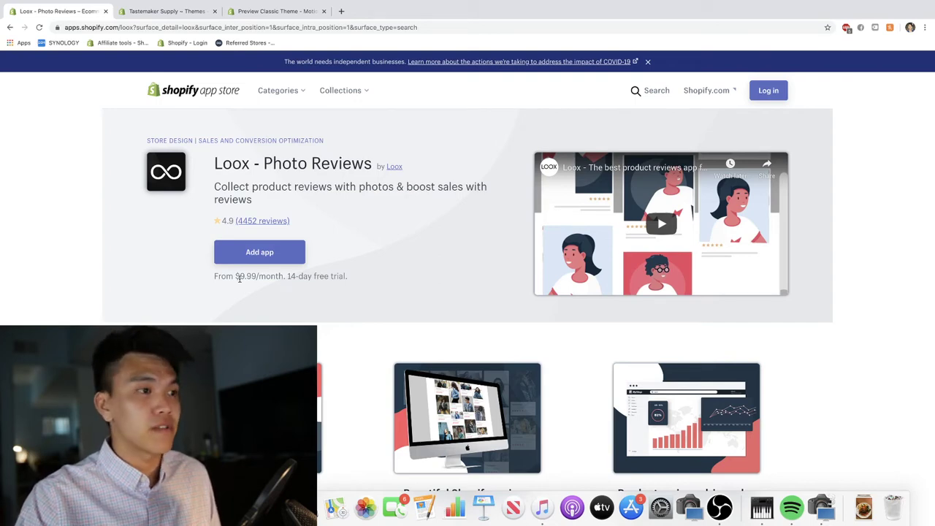
drag(363, 282, 277, 275)
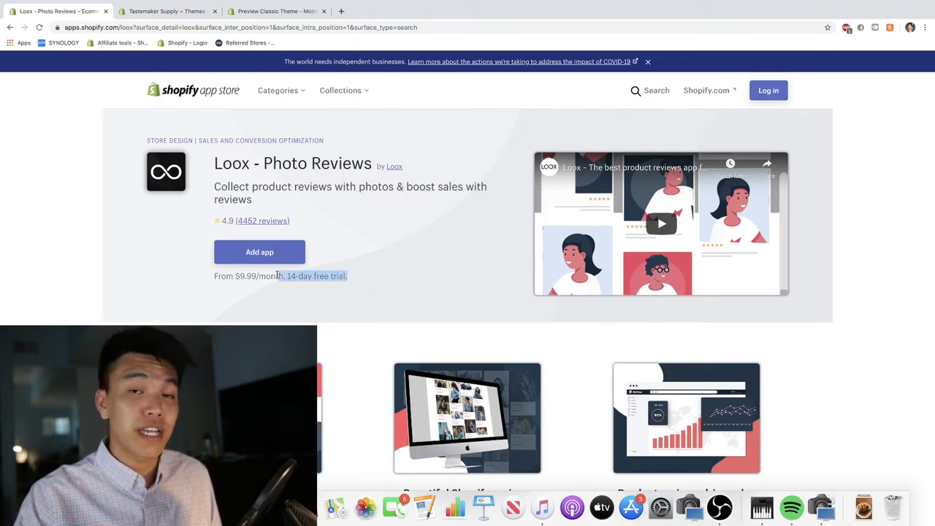
scroll(333, 294, down, 3)
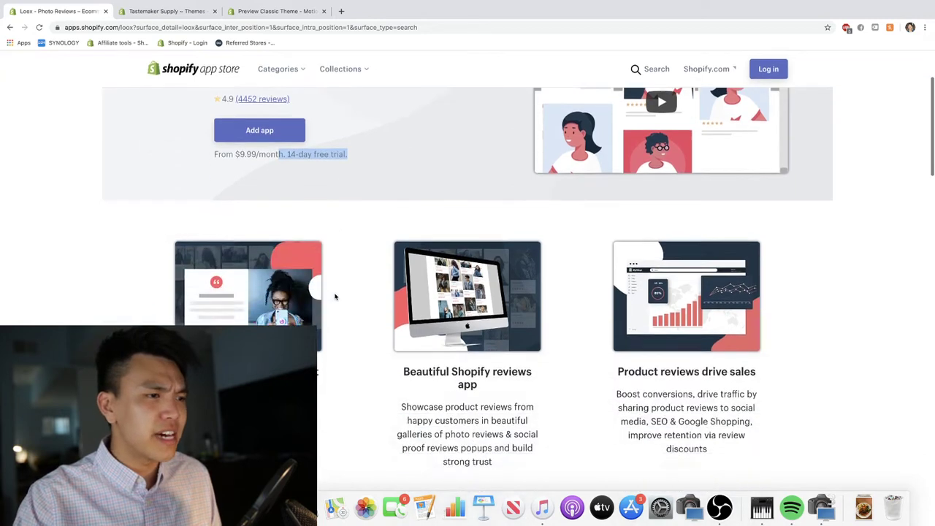
scroll(336, 277, up, 3)
click(338, 258)
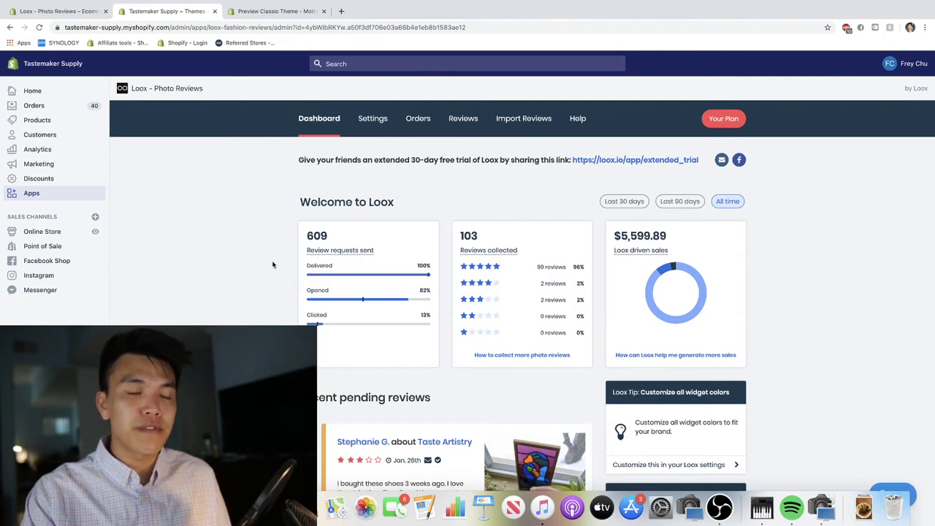
- Examine the review request, collected review and driven sales statistics on the Loox dashboard
scroll(270, 265, down, 1)
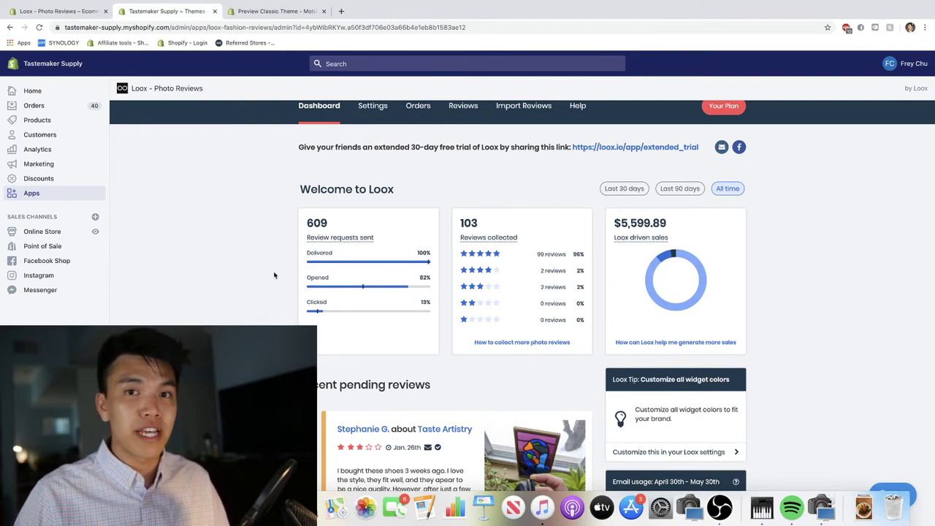
scroll(277, 275, down, 2)
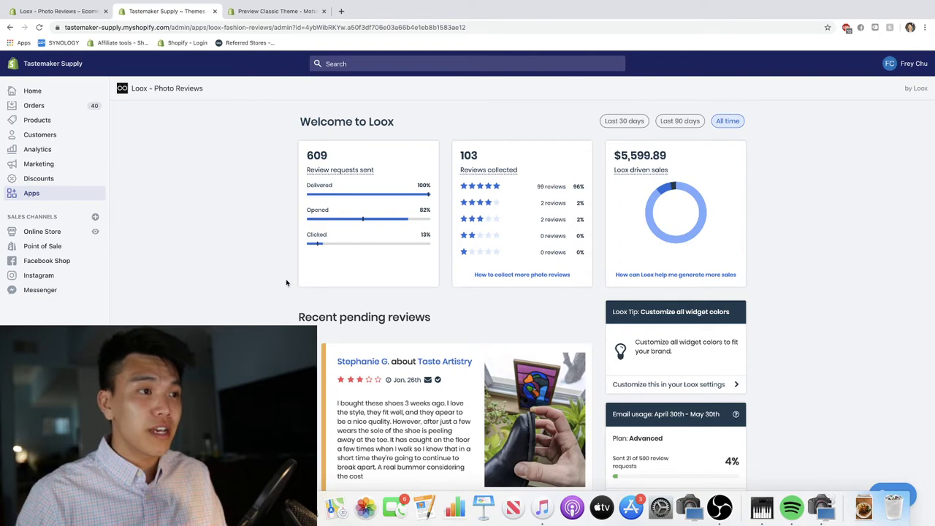
scroll(285, 270, down, 4)
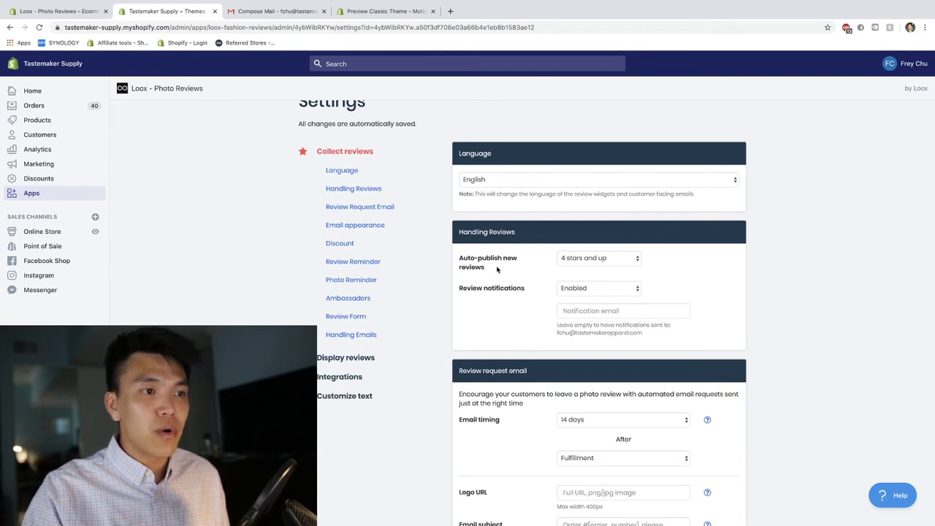
- Select 4 stars and up for auto-publishing new reviews in the Handling Reviews settings
click(611, 264)
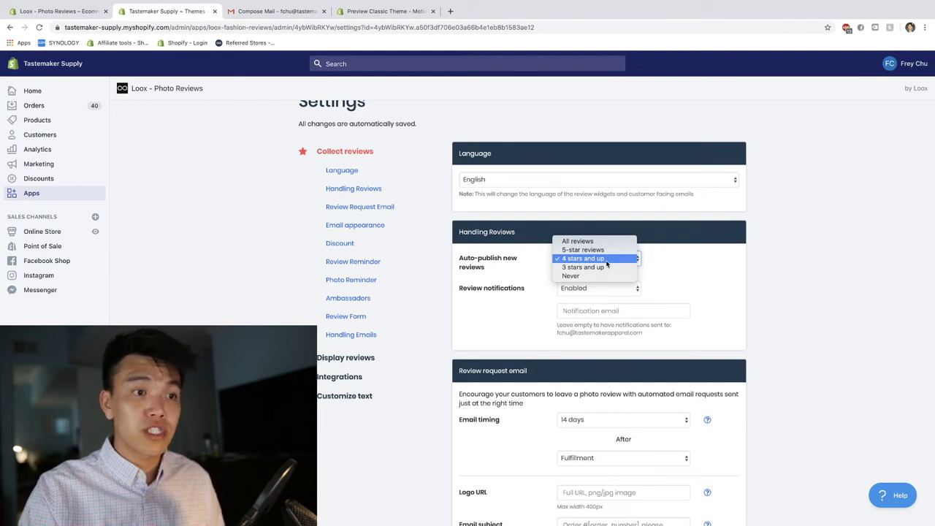
click(607, 264)
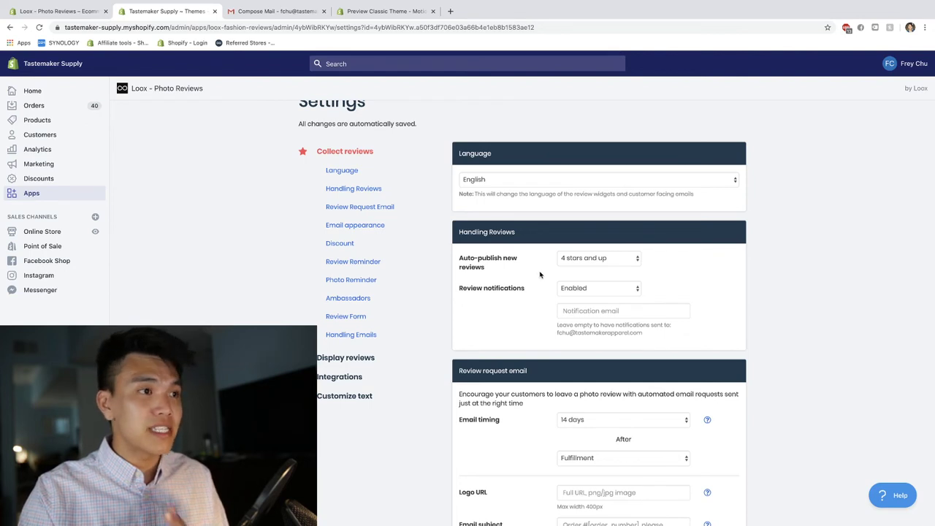
scroll(542, 276, up, 2)
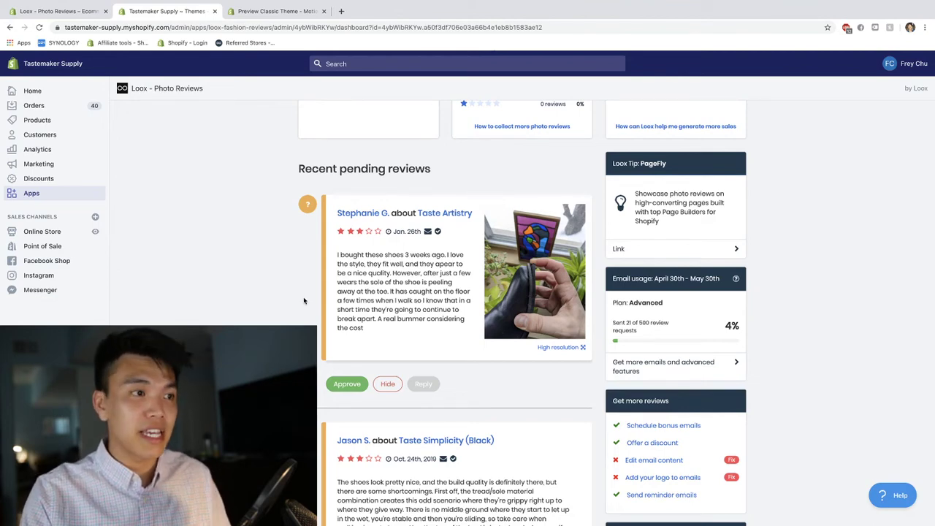
- Read the recent pending reviews on the dashboard and start an email to the reviewer of Taste Artistry
scroll(293, 288, down, 1)
scroll(284, 271, down, 2)
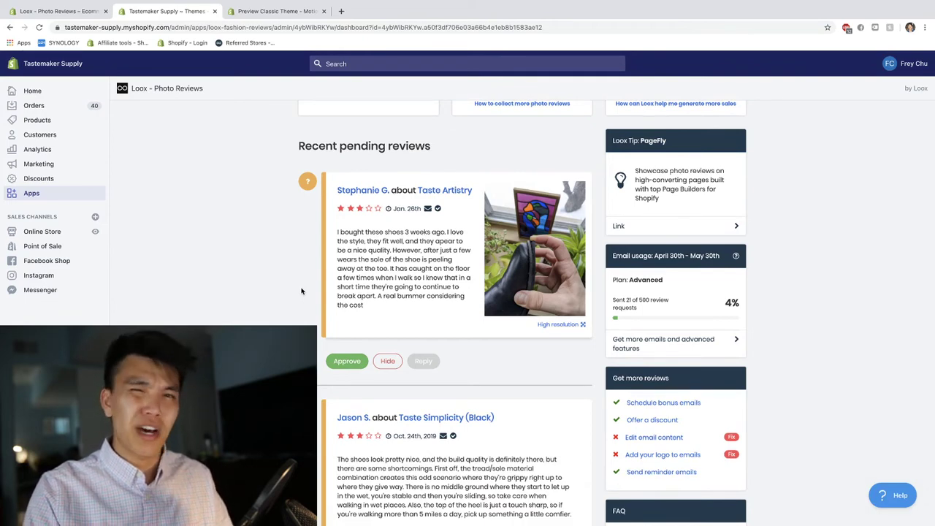
scroll(343, 219, down, 1)
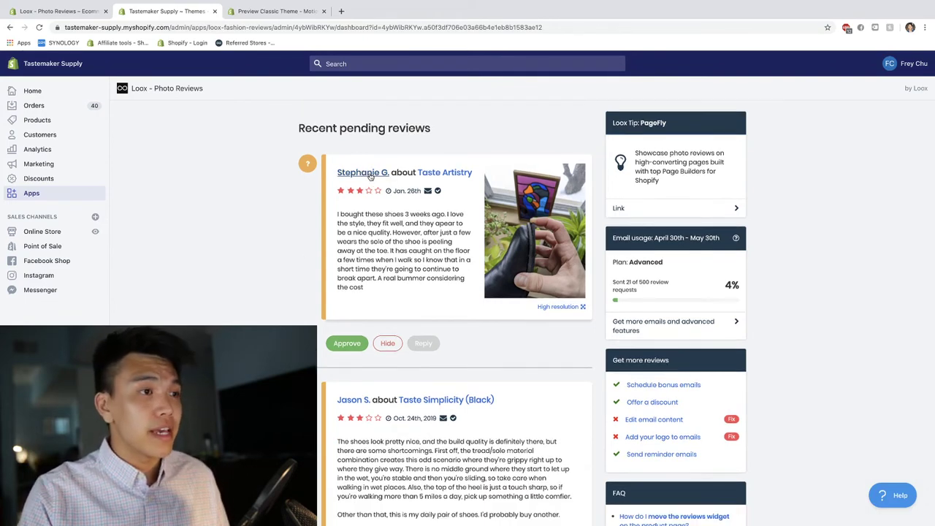
click(371, 174)
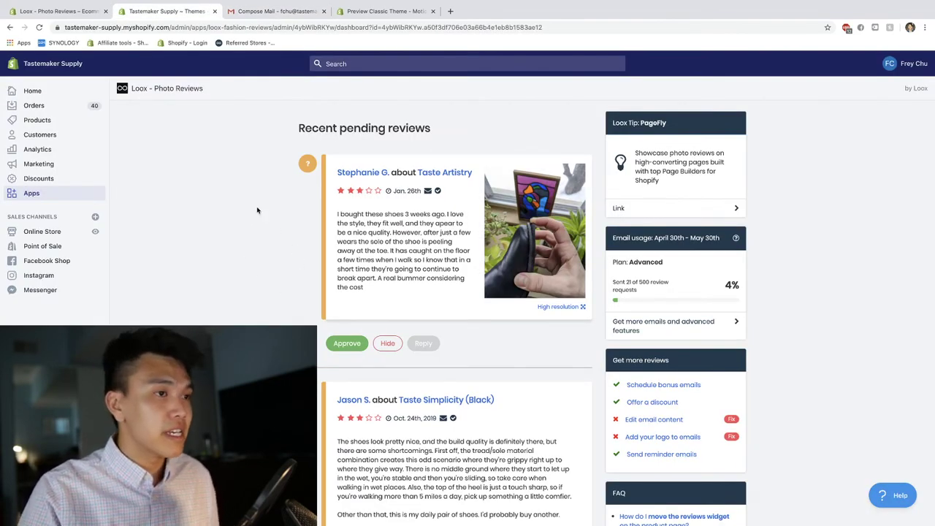
- Open the Loox settings and inspect the discount types offered for photo reviews, keeping Percentage (%)
scroll(257, 219, up, 4)
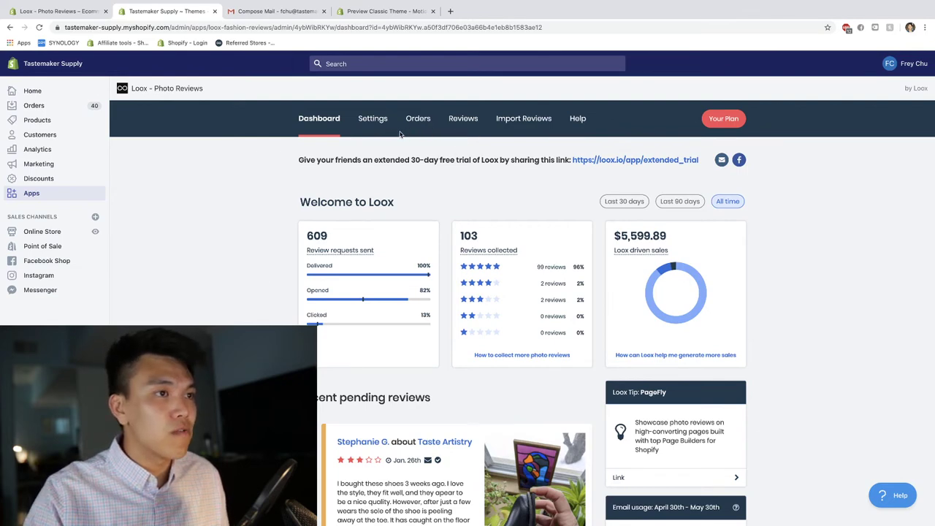
click(374, 120)
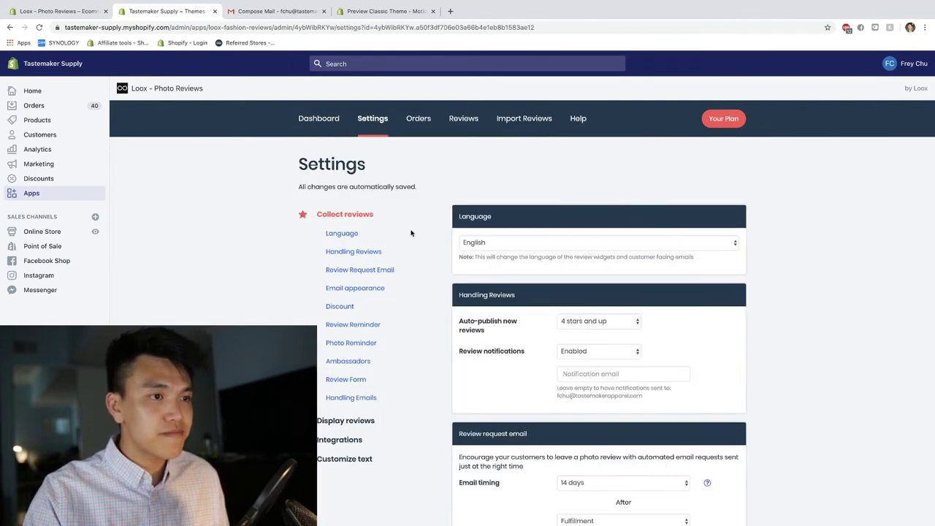
scroll(522, 280, down, 10)
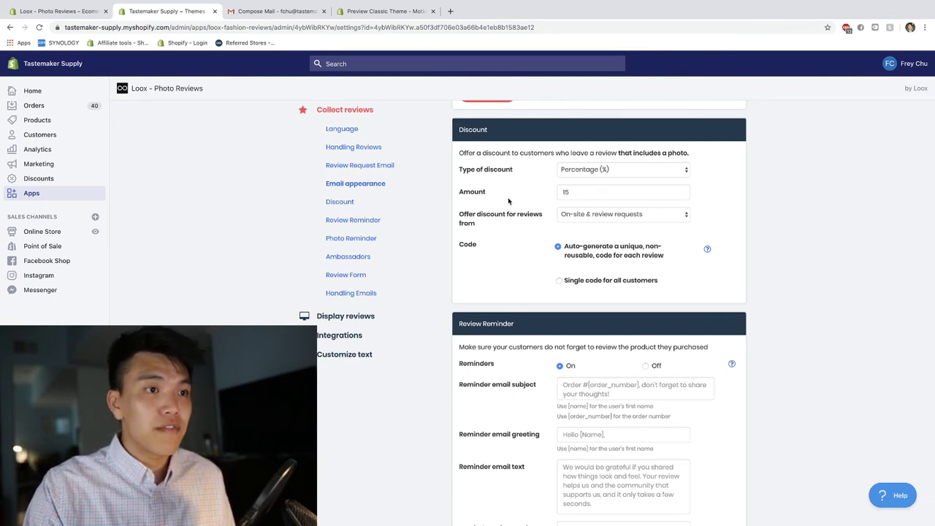
click(575, 172)
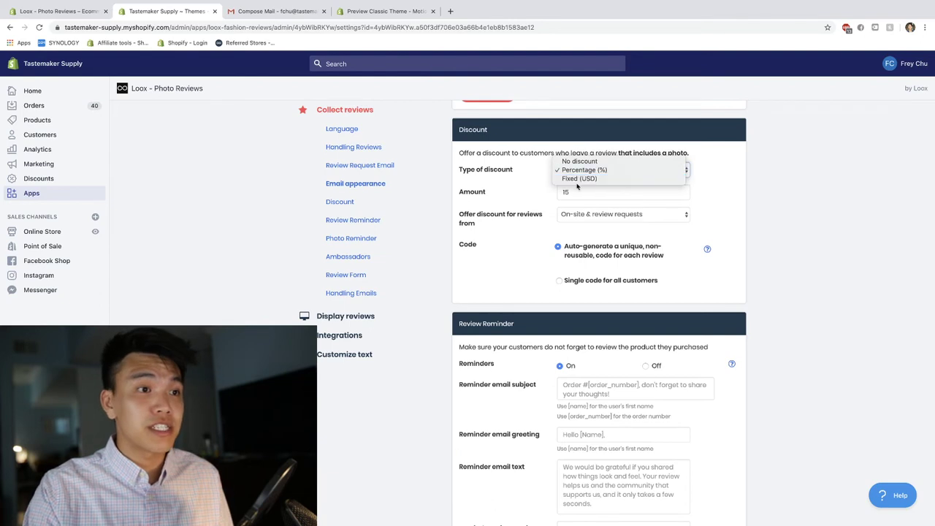
click(530, 188)
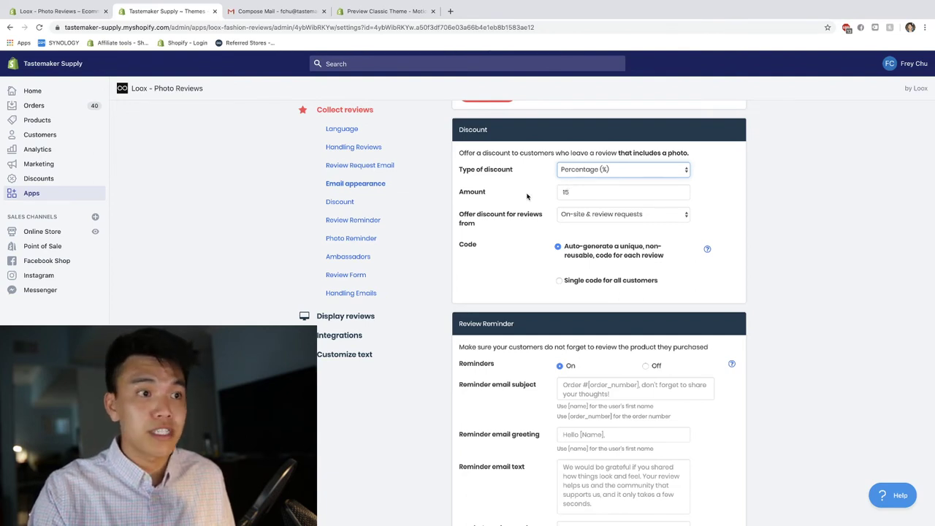
- Examine the timing and content options of the review request email in the Collect reviews settings
scroll(505, 224, up, 10)
scroll(507, 226, up, 1)
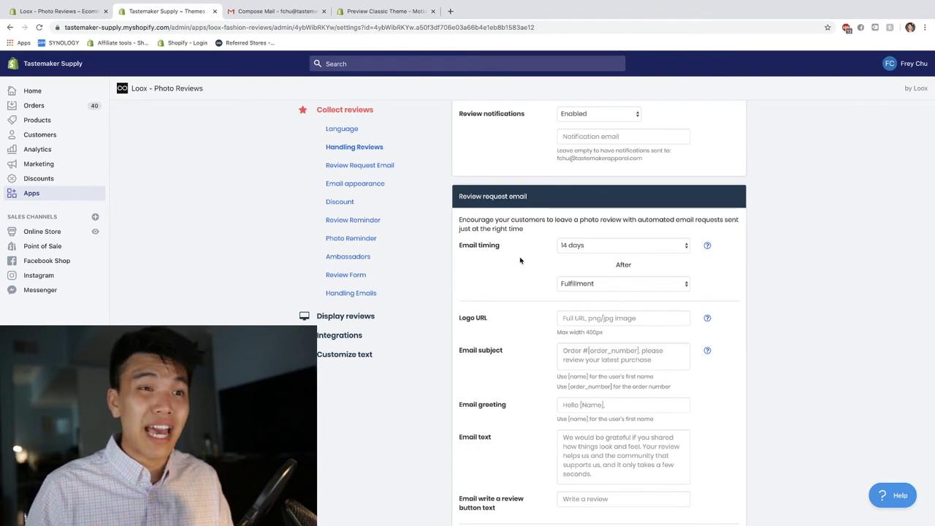
scroll(520, 261, up, 5)
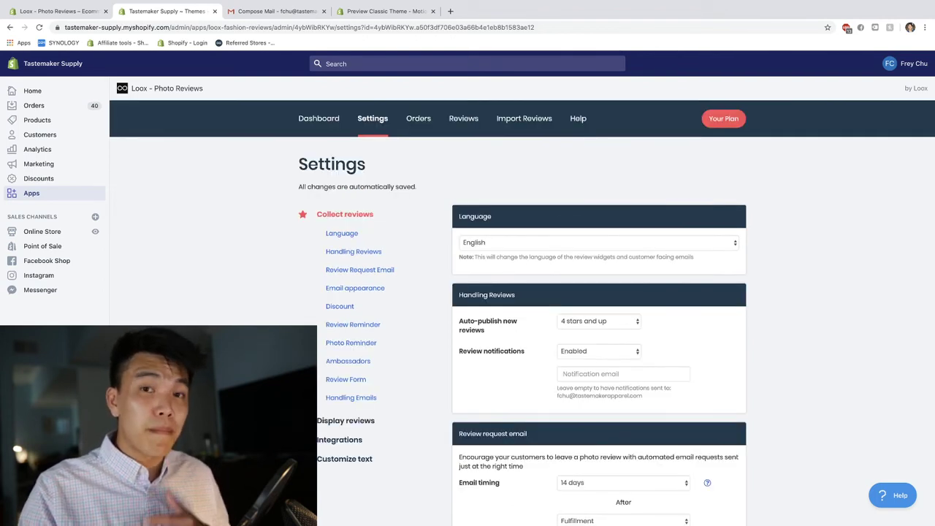
- Open the Display reviews settings and examine the stars color, font, widget style and widget color options
click(325, 421)
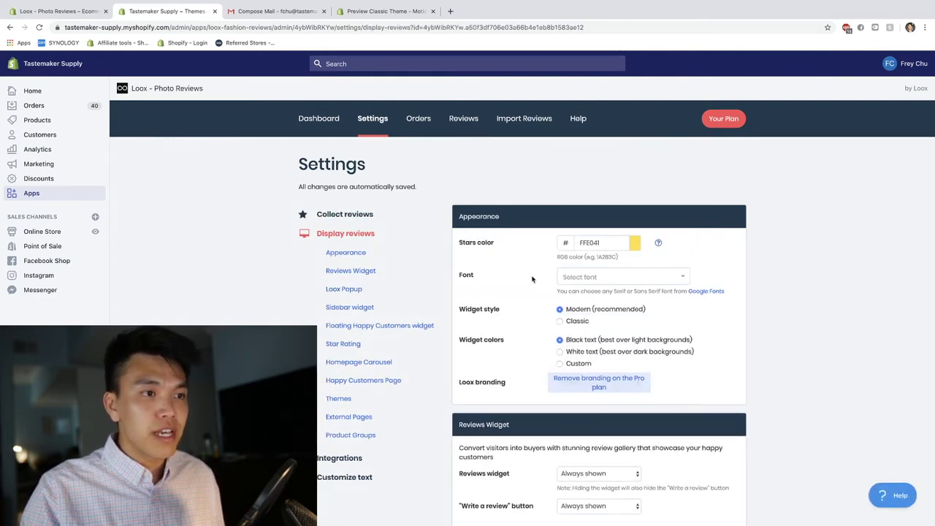
scroll(534, 261, down, 1)
scroll(533, 261, down, 1)
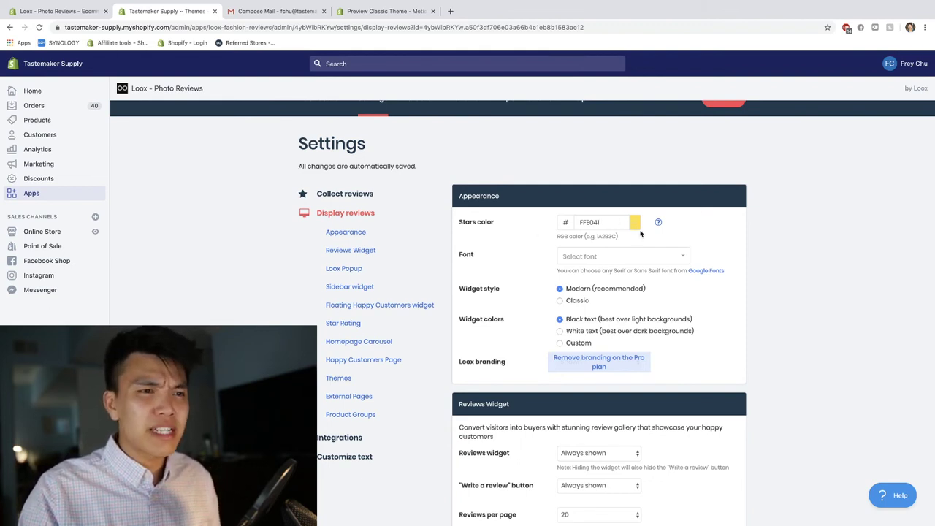
click(522, 252)
click(517, 239)
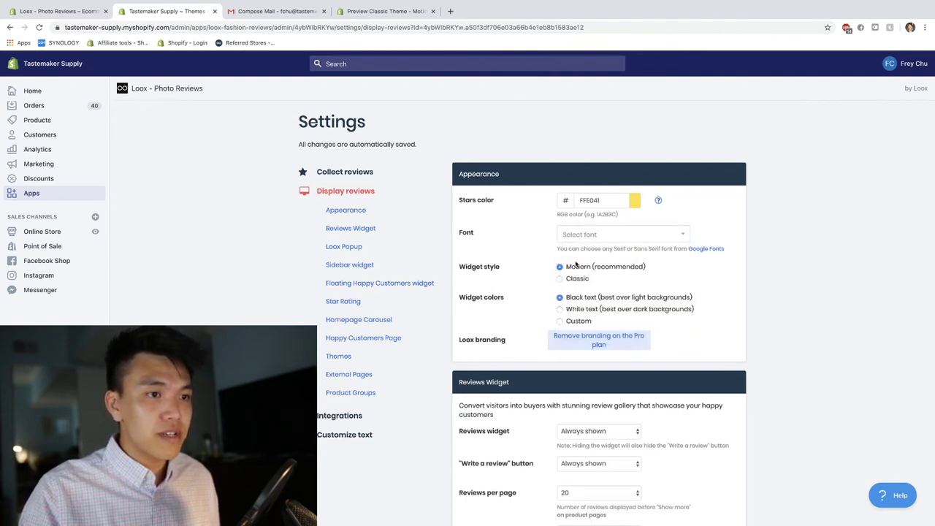
scroll(541, 267, down, 1)
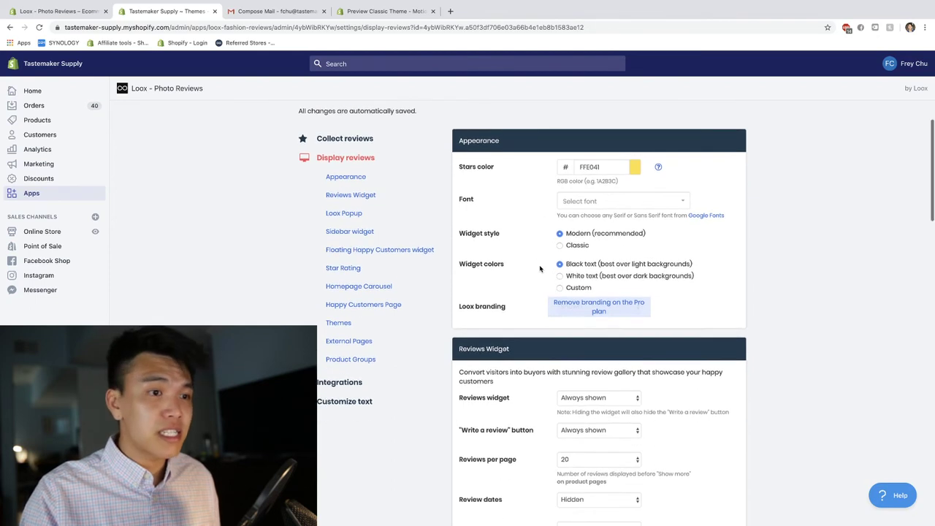
scroll(540, 269, up, 2)
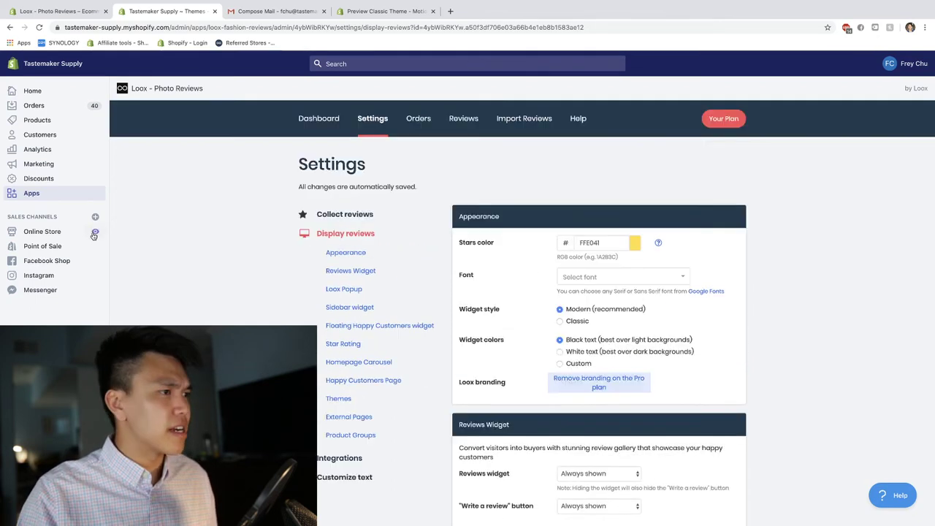
- Open the live online store and examine the customer reviews on the Taste Exploration boot's product page
click(95, 231)
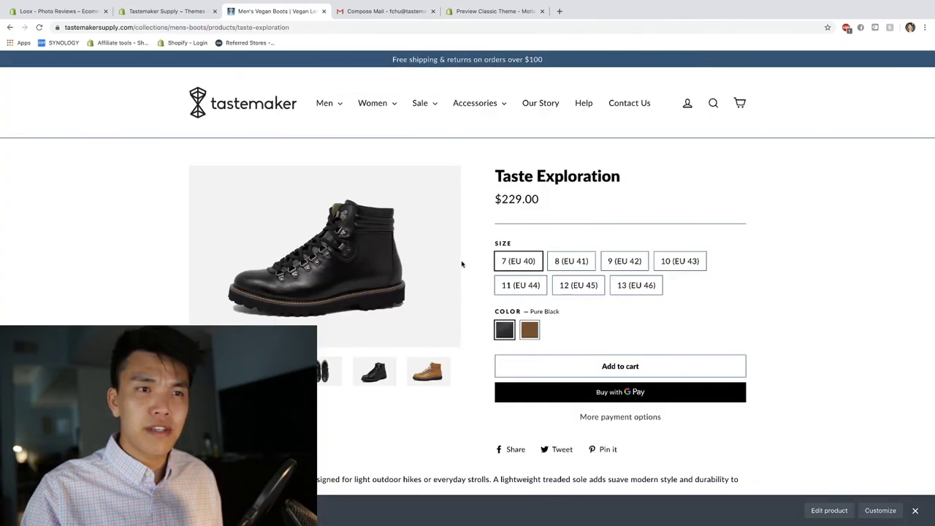
scroll(476, 281, down, 5)
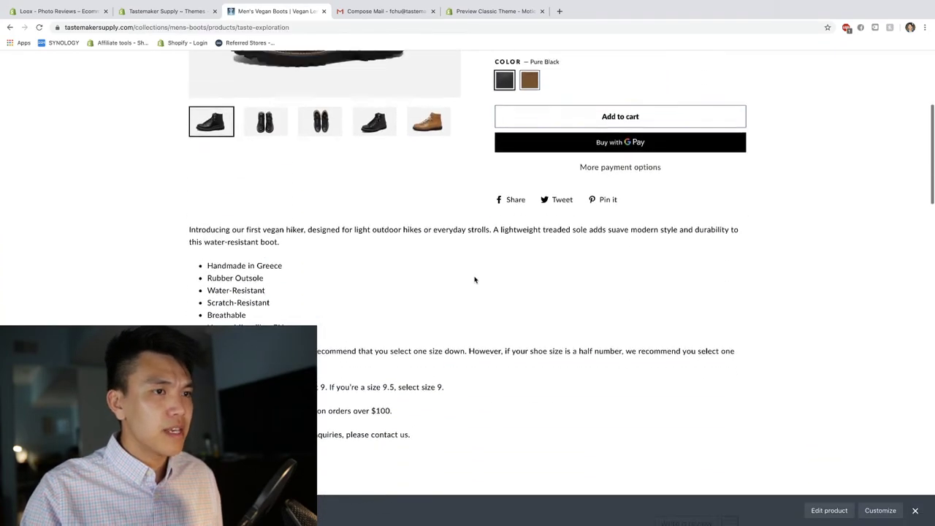
scroll(474, 280, up, 4)
scroll(490, 294, down, 5)
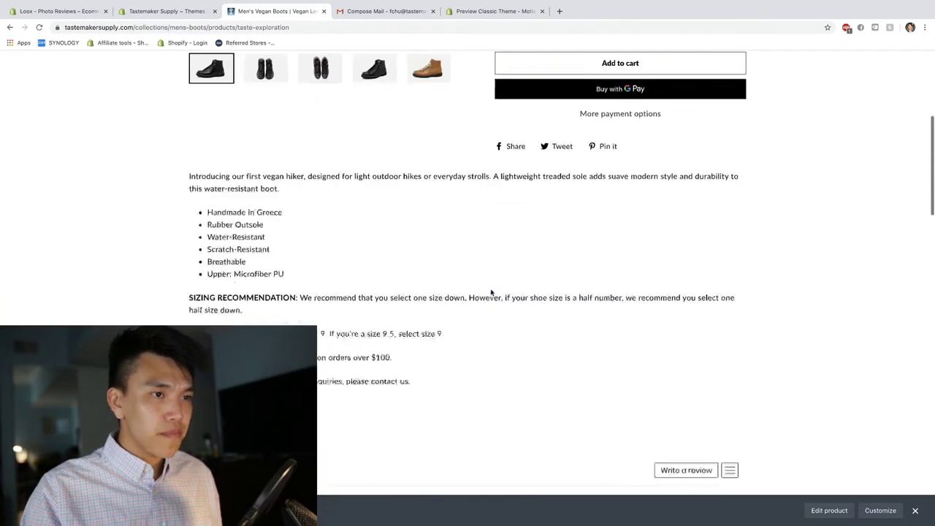
scroll(491, 292, down, 4)
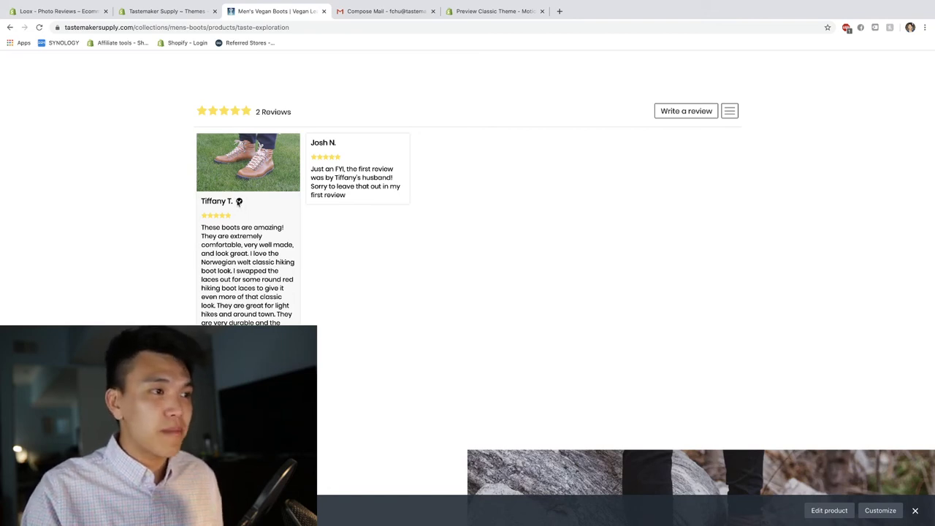
mouse_move(238, 202)
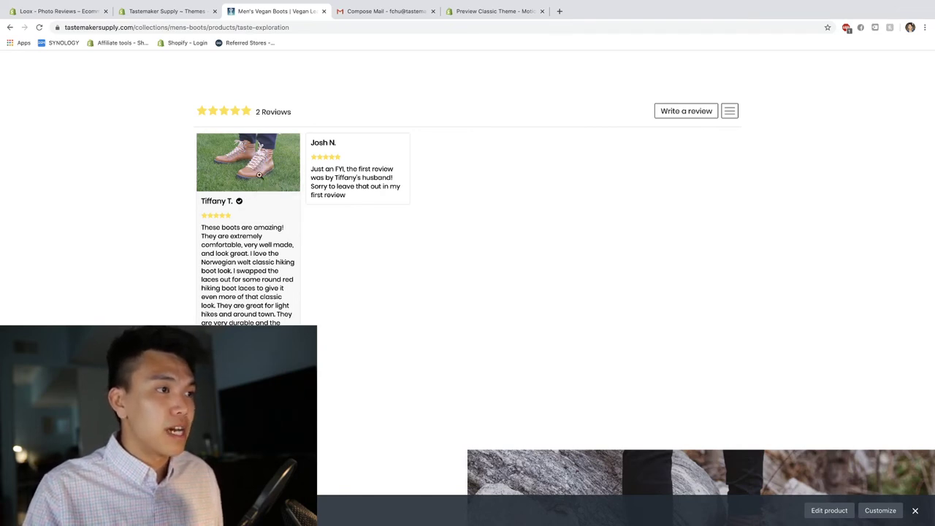
- Return to the Loox display settings and check the Appearance and Reviews Widget options
scroll(278, 212, down, 1)
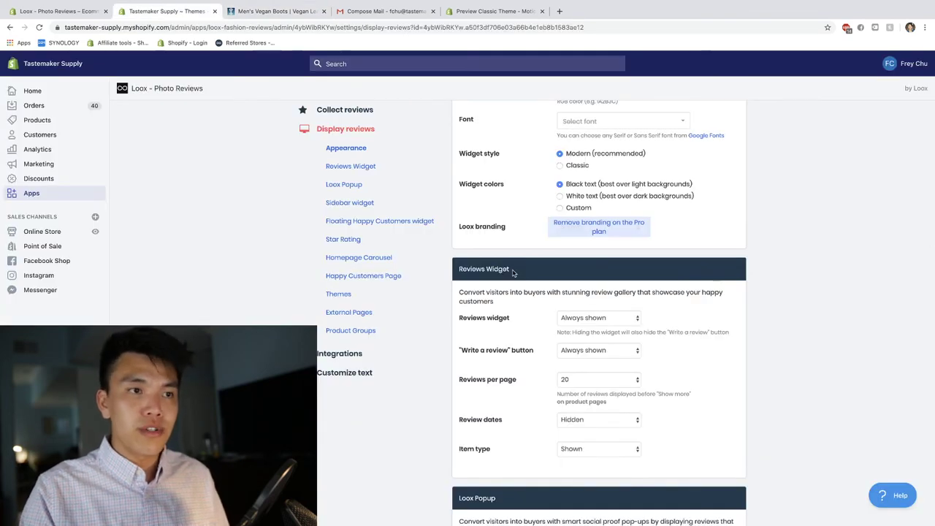
scroll(511, 263, up, 1)
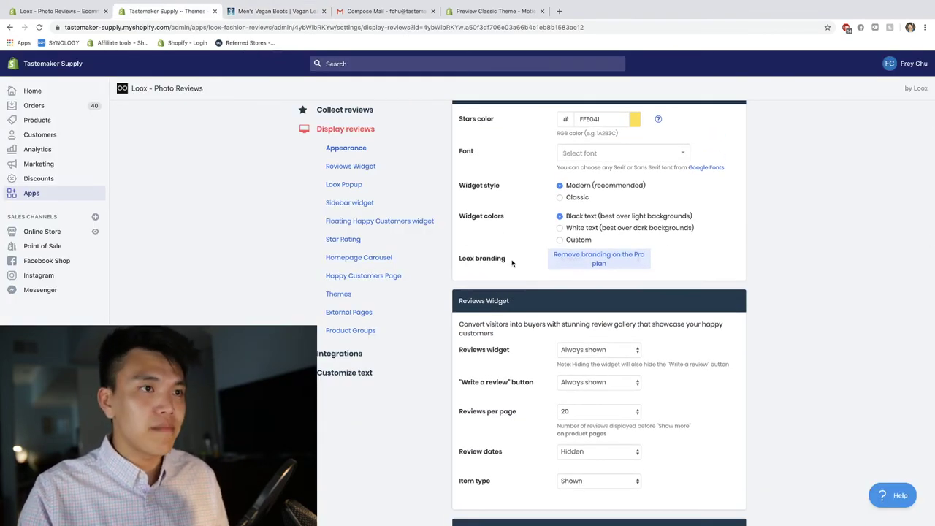
scroll(512, 263, up, 1)
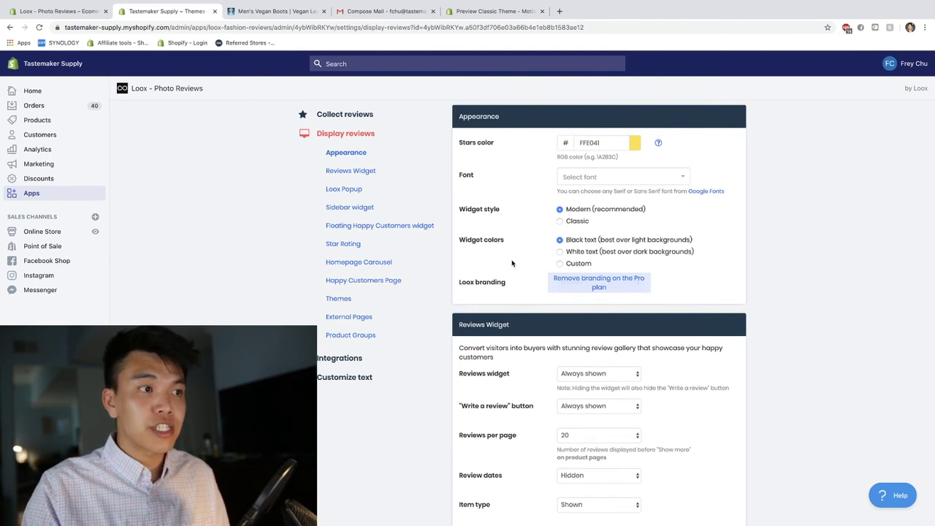
scroll(504, 262, down, 1)
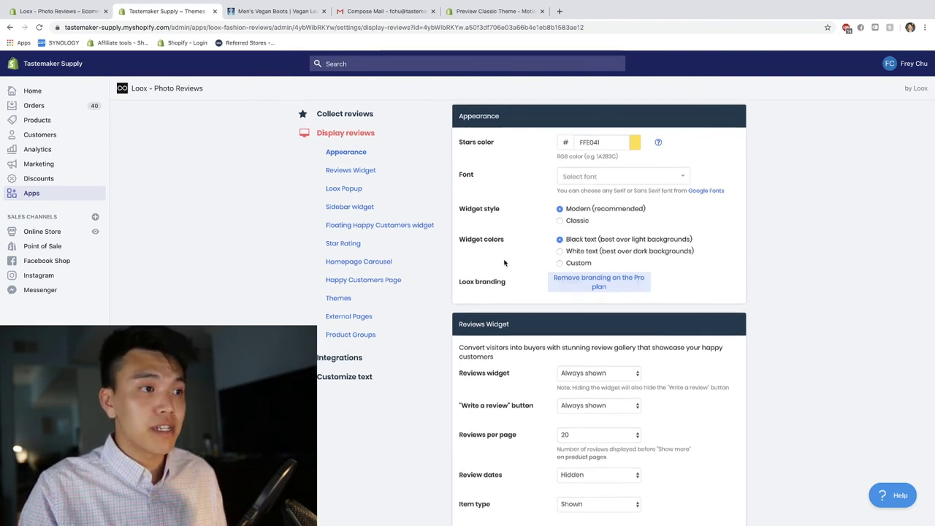
- Examine the AfterShip, Klaviyo, Weglot, Smile.io and Loyalty Lion options in the Integrations settings, and open the Customize text section
click(339, 357)
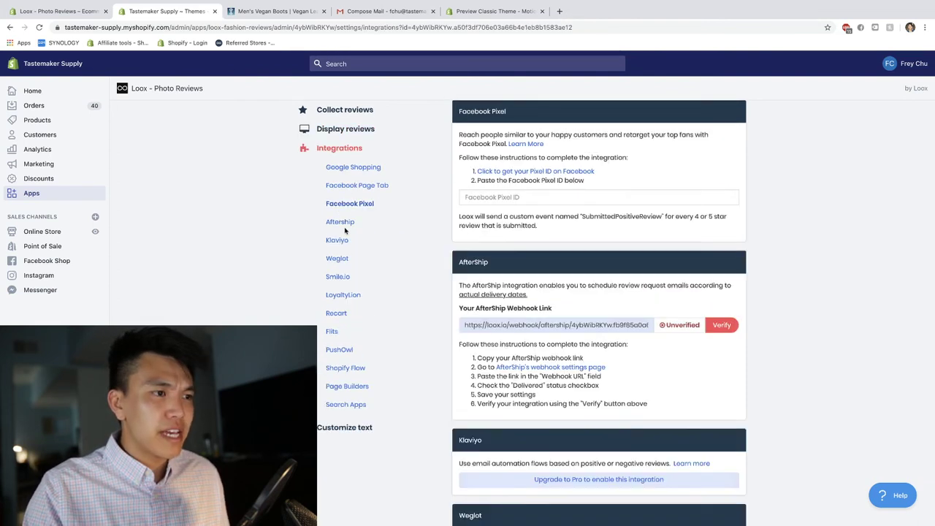
click(346, 242)
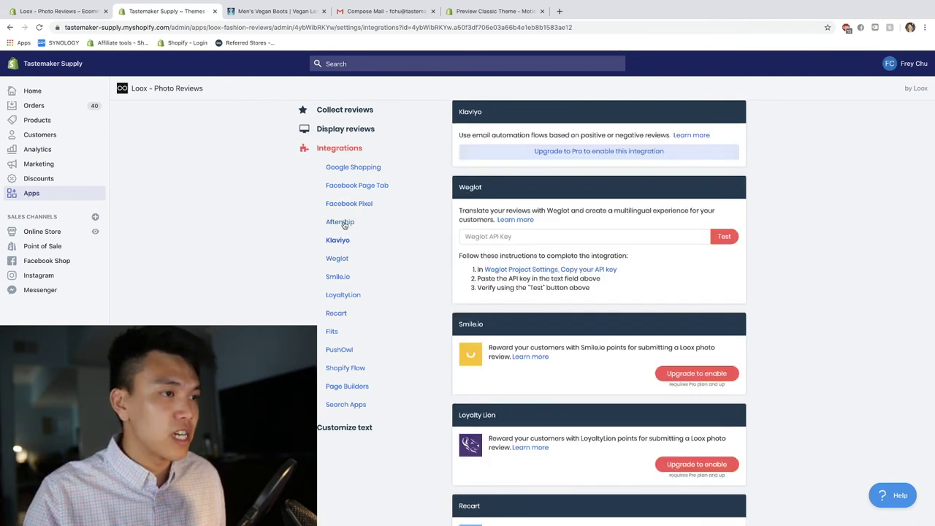
click(340, 222)
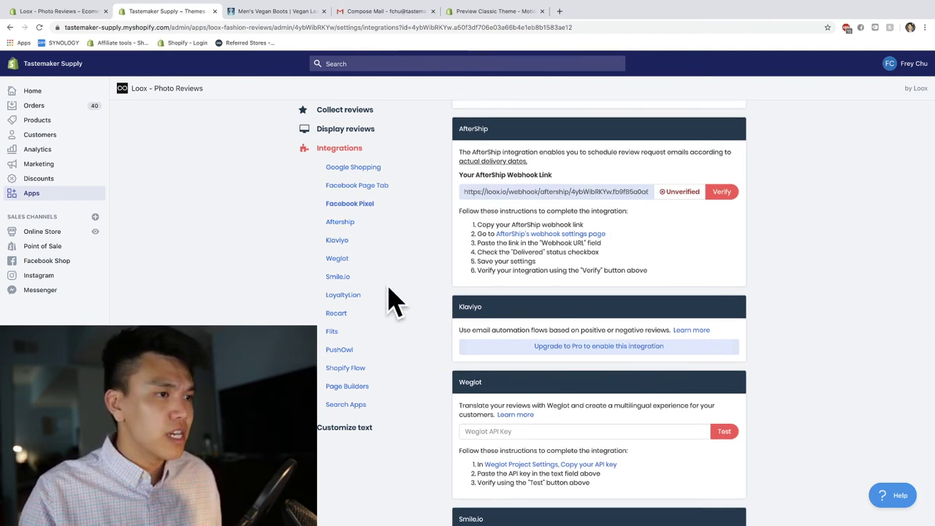
scroll(363, 340, down, 1)
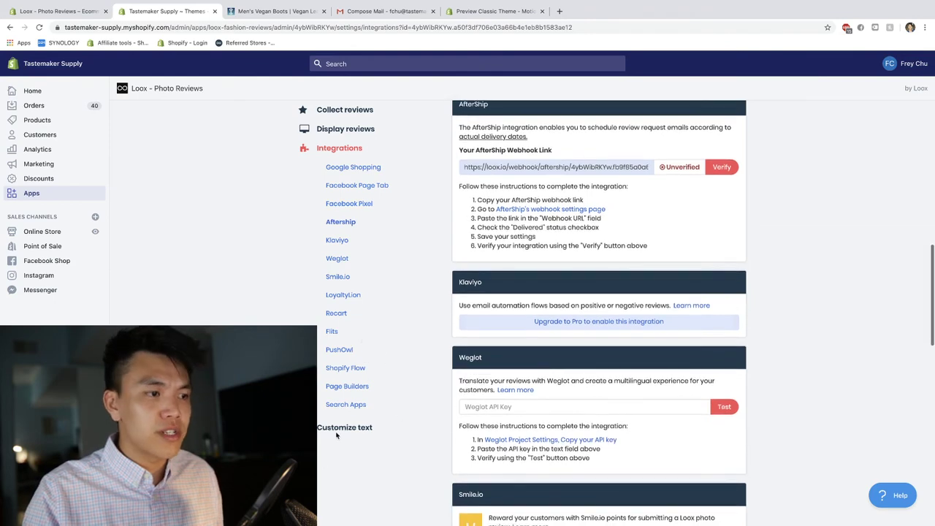
scroll(526, 329, down, 5)
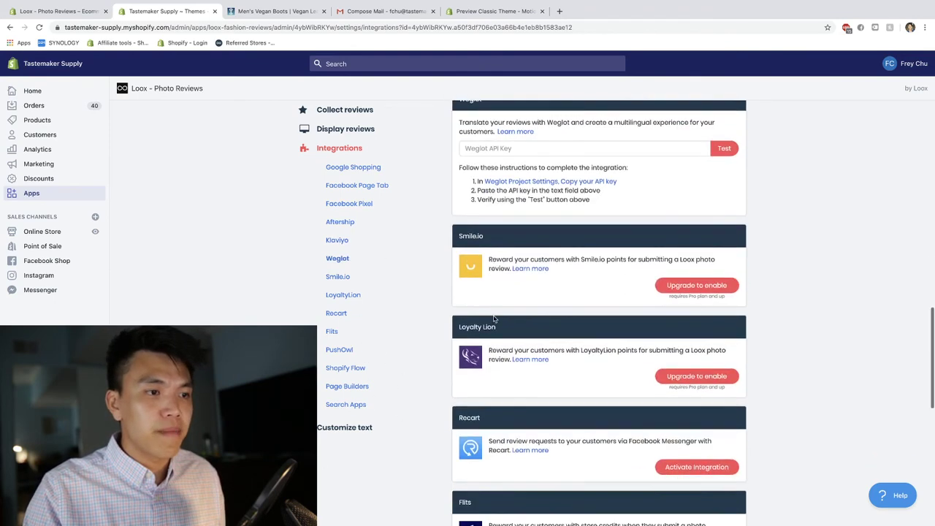
click(345, 428)
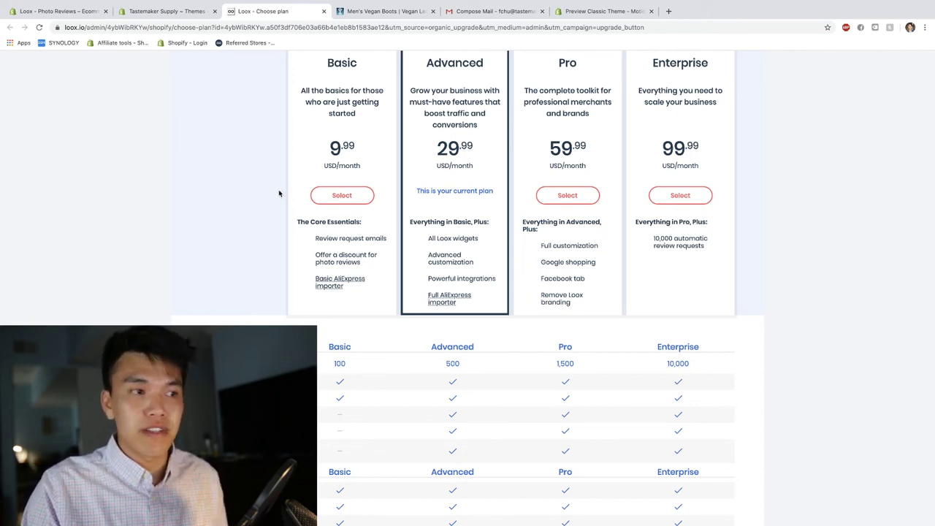
- Compare the Basic, Advanced, Pro and Enterprise plans of Loox, and return to the Loox dashboard to examine its review statistics
scroll(407, 355, up, 2)
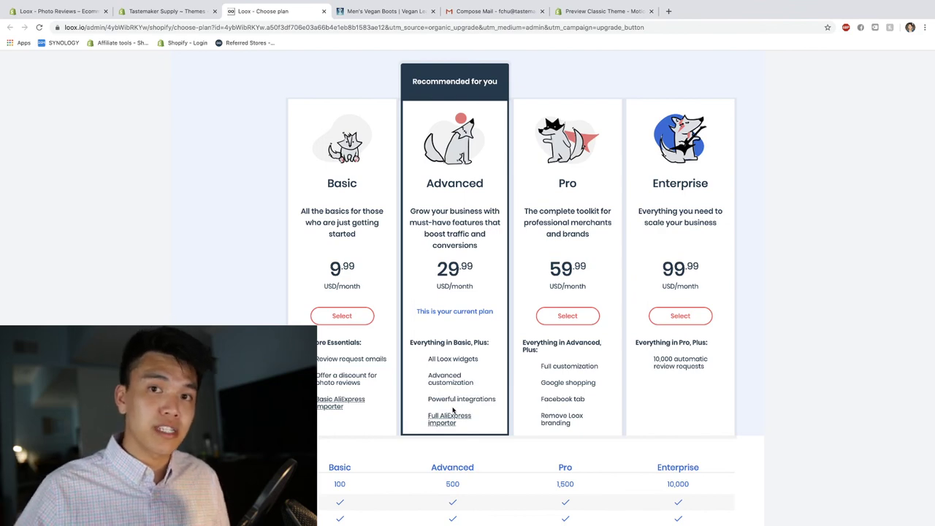
key(ctrl+shift+Tab)
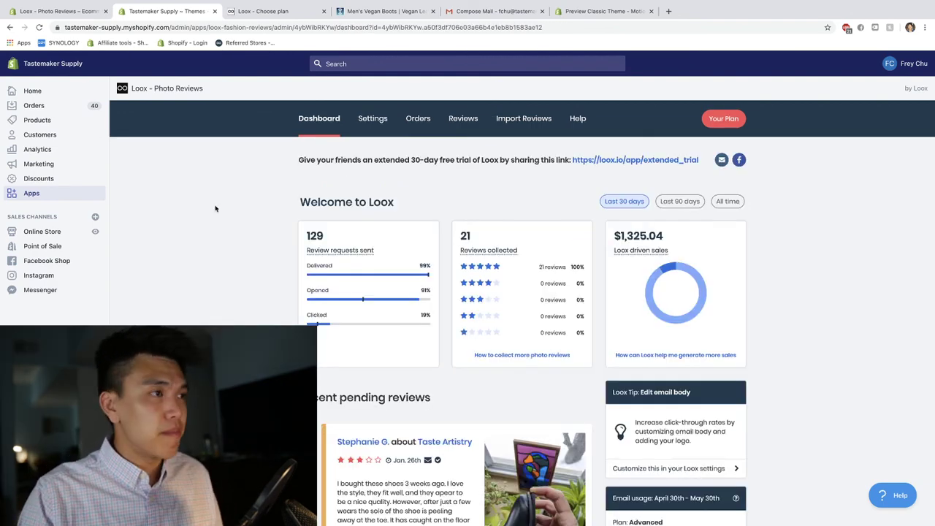
scroll(238, 208, down, 1)
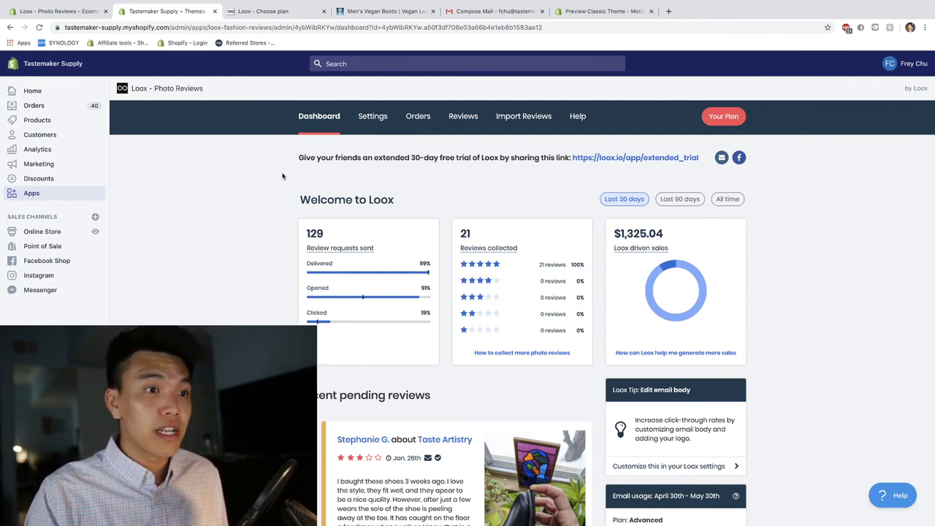
click(316, 119)
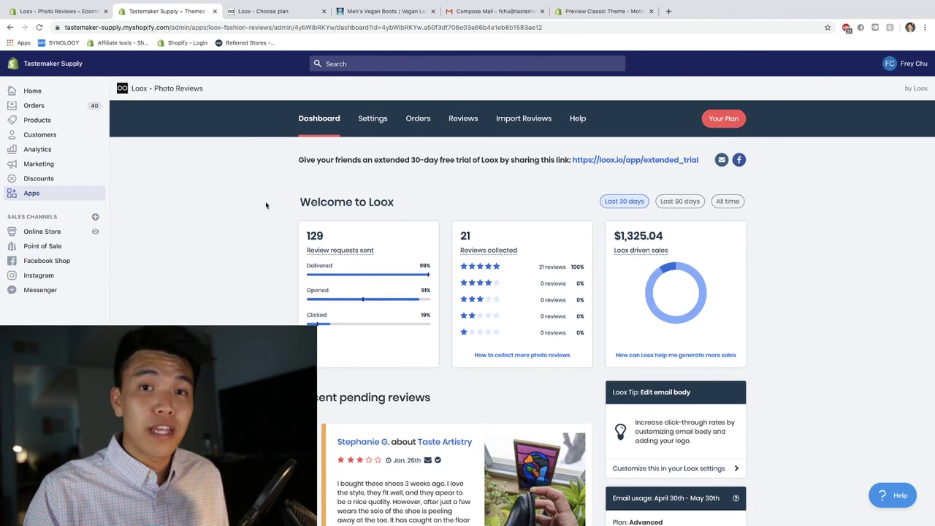